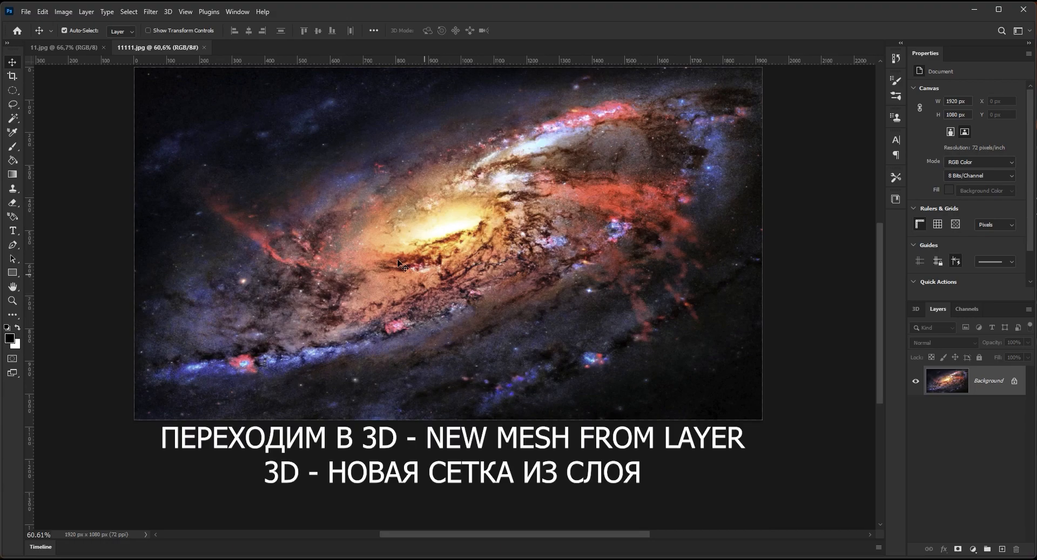
Create a depth map plane mesh from the Background layer and apply the Unlit Texture preset to the 3D scene
click(167, 12)
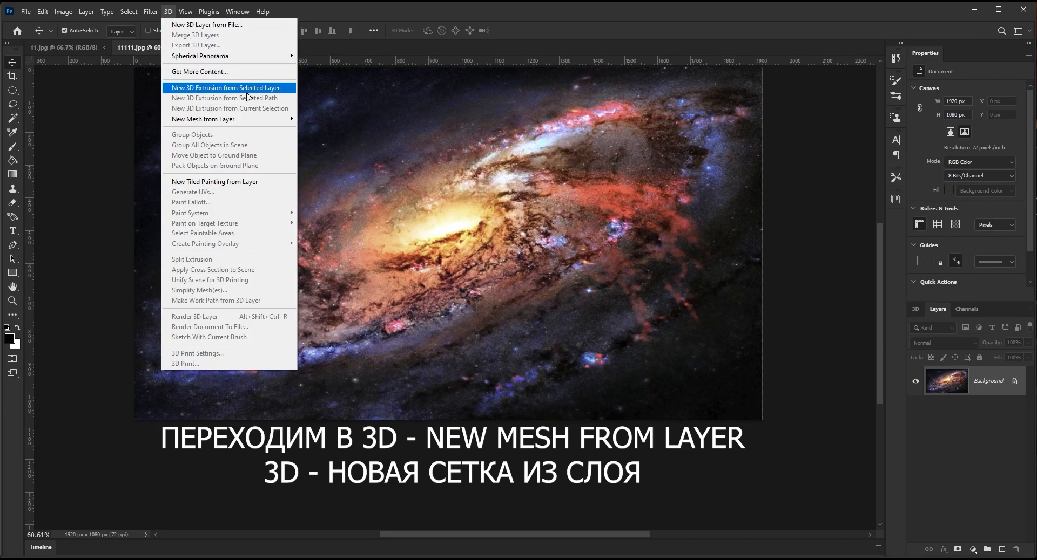
mouse_move(265, 121)
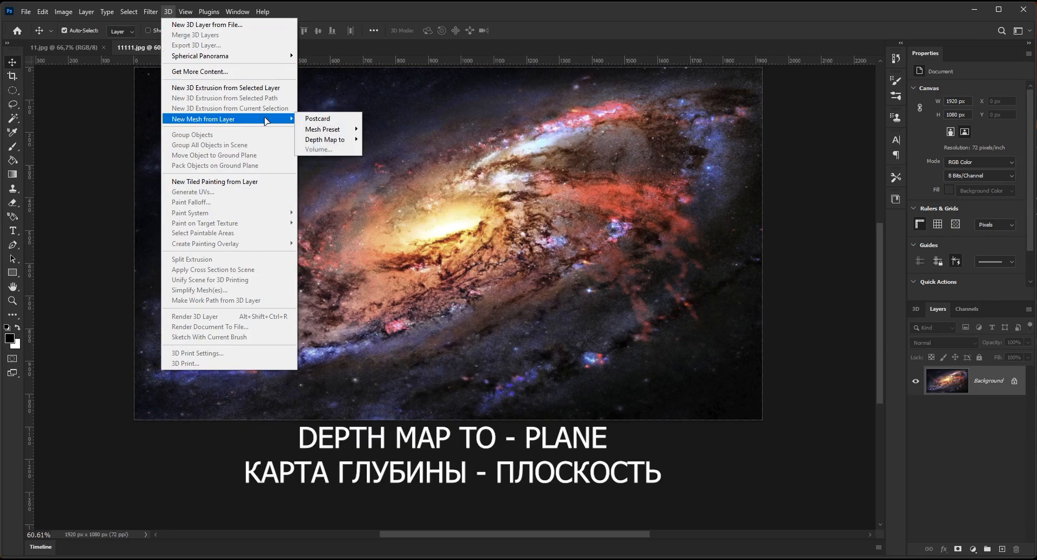
mouse_move(352, 142)
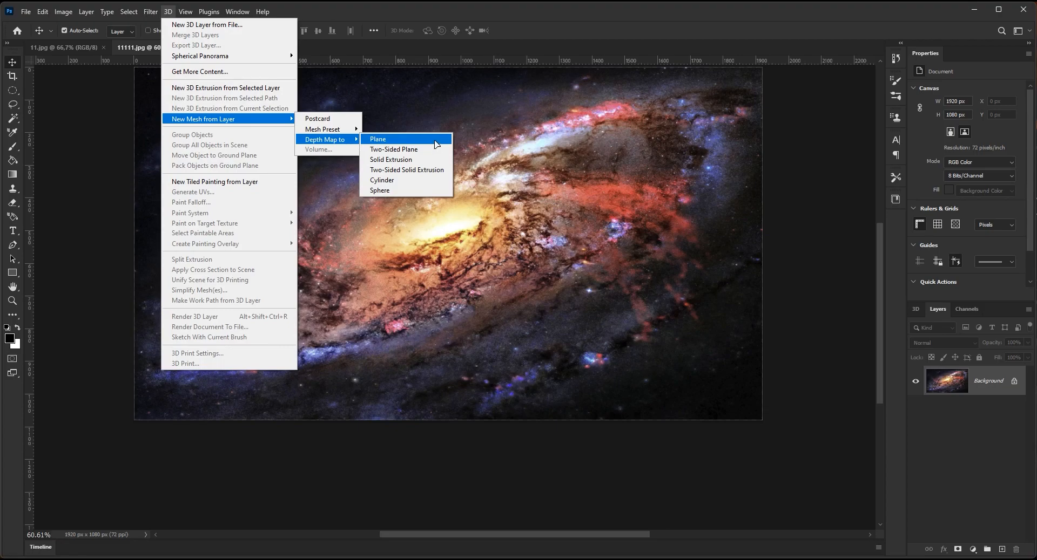
click(377, 139)
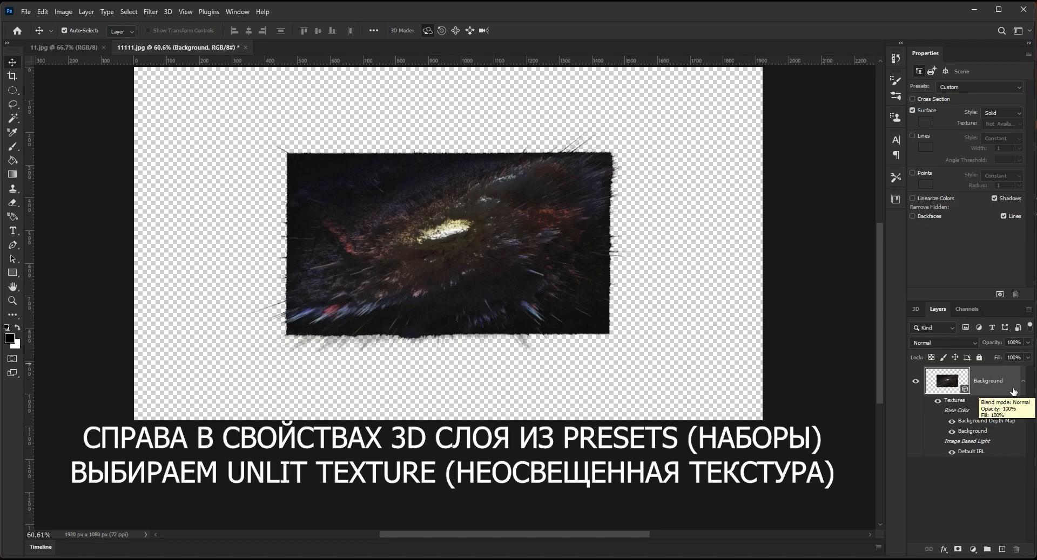
click(973, 86)
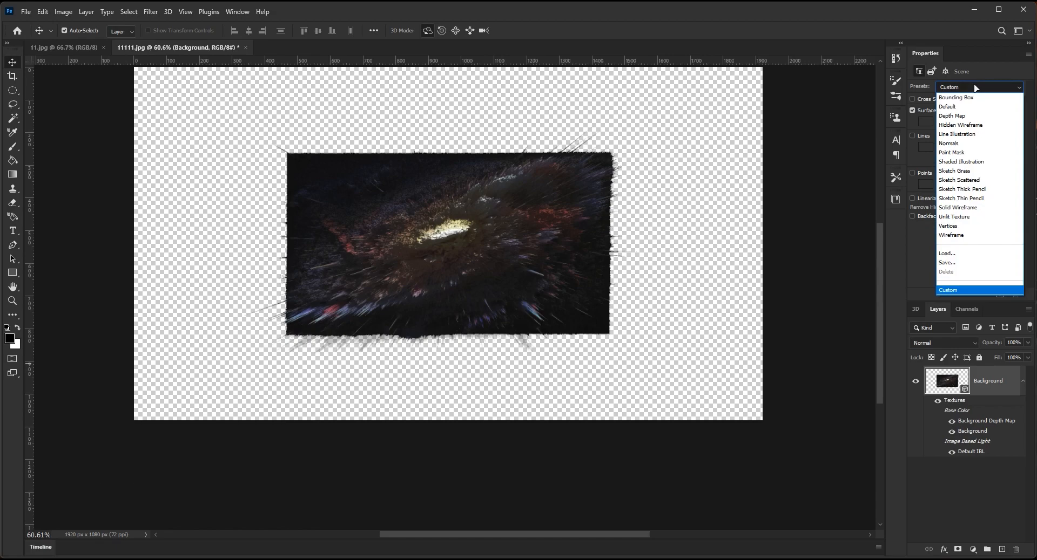
click(998, 218)
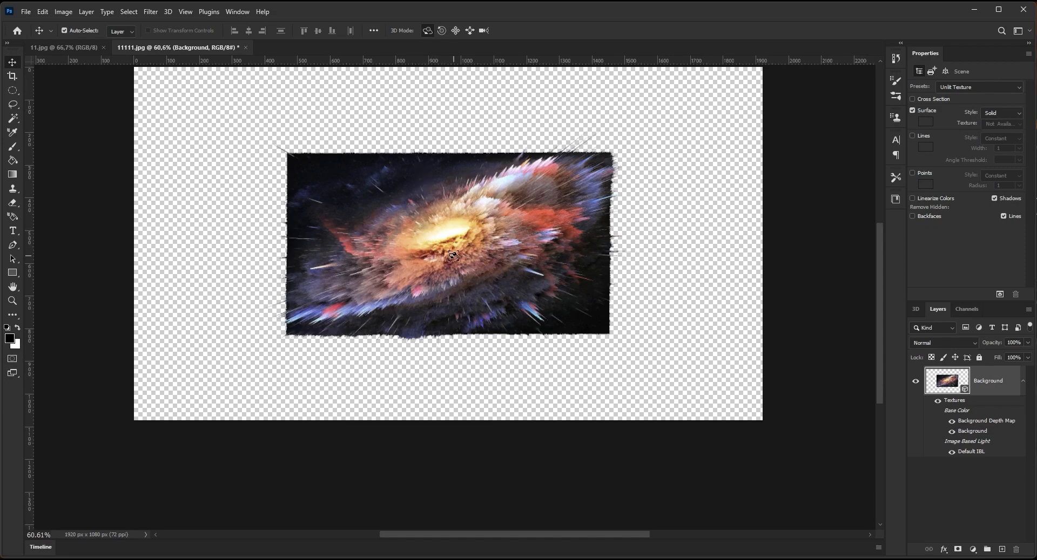
Orbit the 3D scene so the galaxy plane tilts away and its extruded spikes point upward
drag(452, 247, 457, 246)
key(ctrl+z)
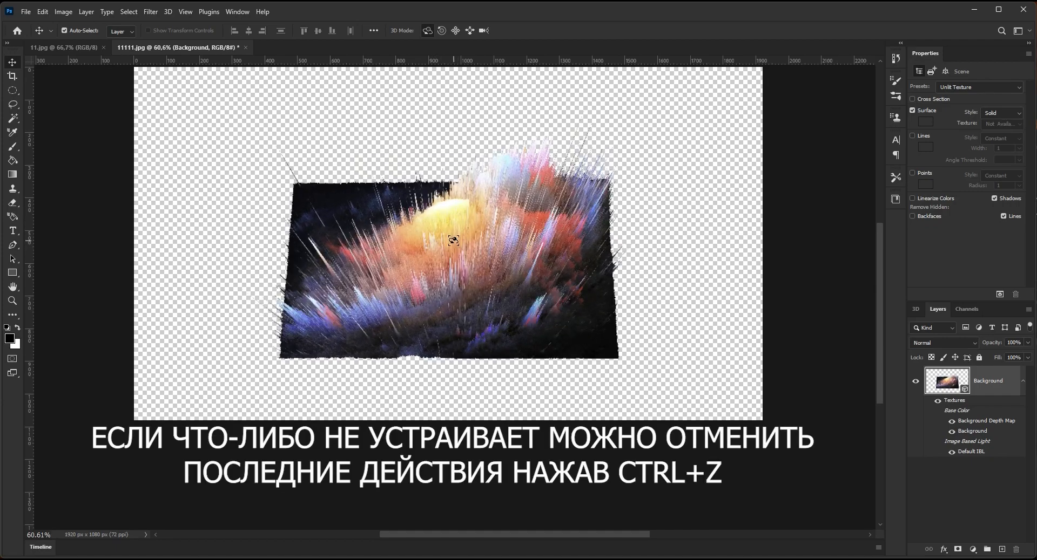
drag(453, 240, 422, 253)
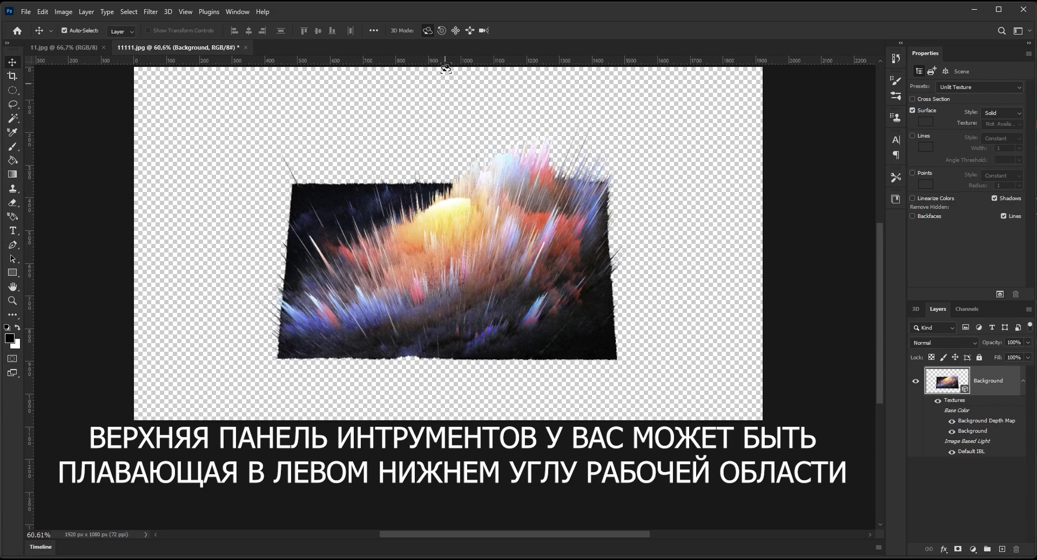
Slide the 3D camera toward the galaxy until the mesh fills most of the canvas
click(470, 30)
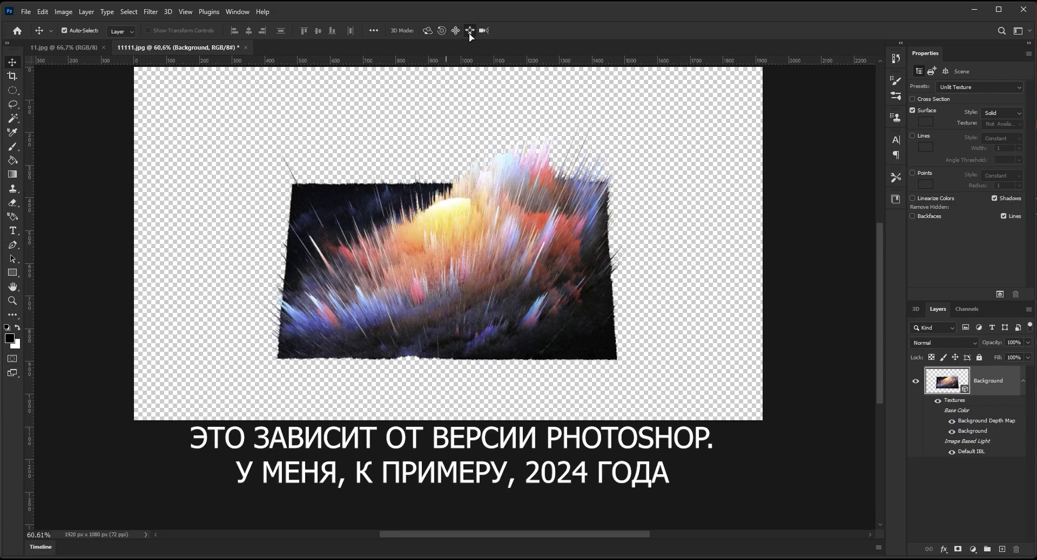
drag(456, 233, 482, 295)
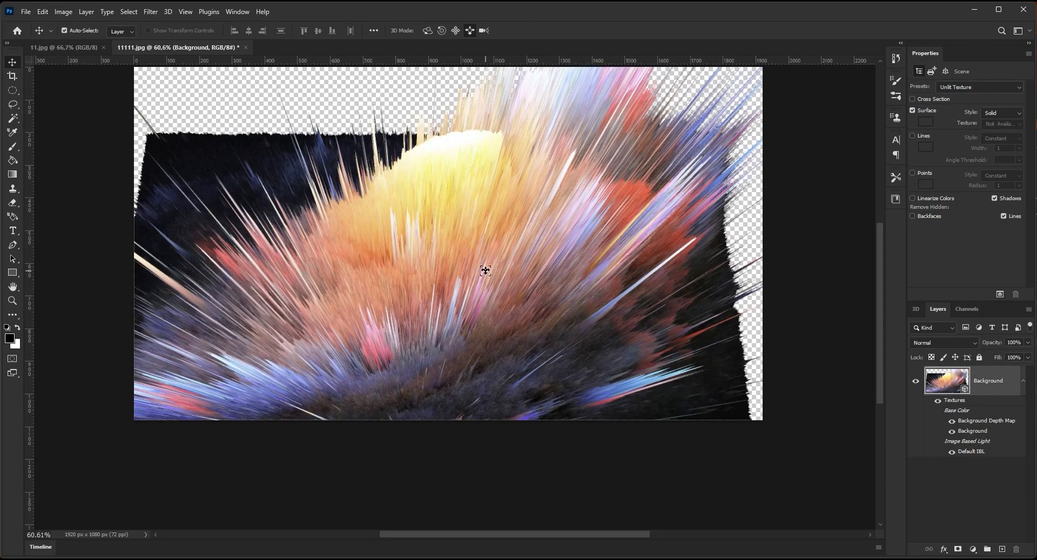
drag(485, 271, 485, 253)
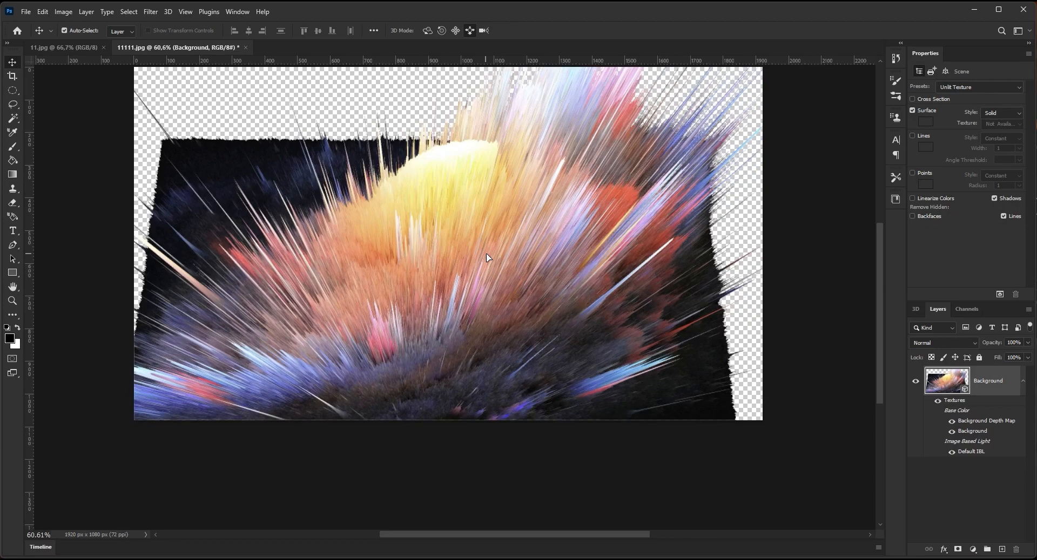
Refine the 3D framing by orbiting to a slightly more frontal view and sliding the mesh to span nearly the full canvas width
click(427, 30)
mouse_move(439, 217)
mouse_down()
mouse_move(435, 206)
mouse_move(442, 222)
mouse_up()
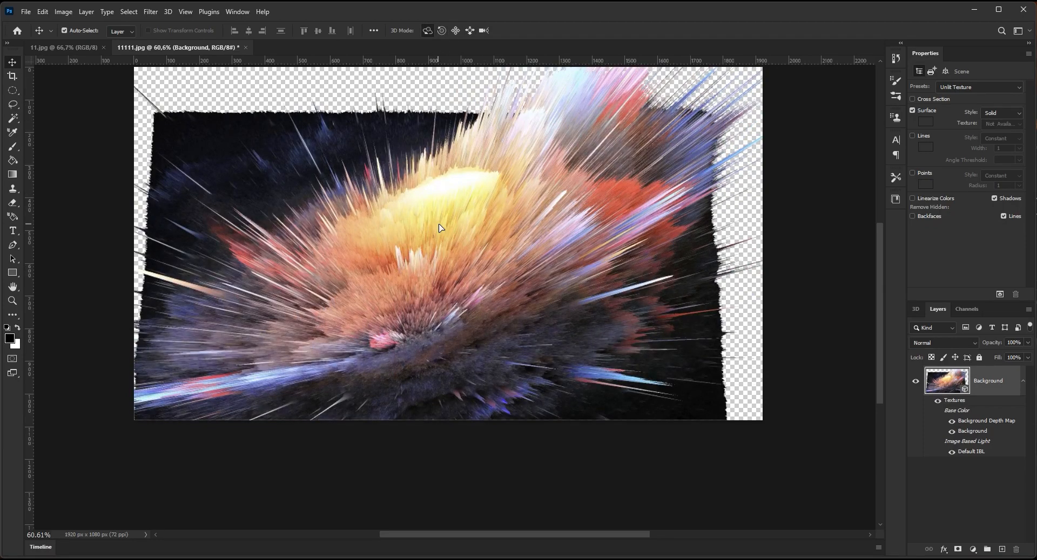
click(469, 30)
drag(463, 224, 426, 230)
click(455, 30)
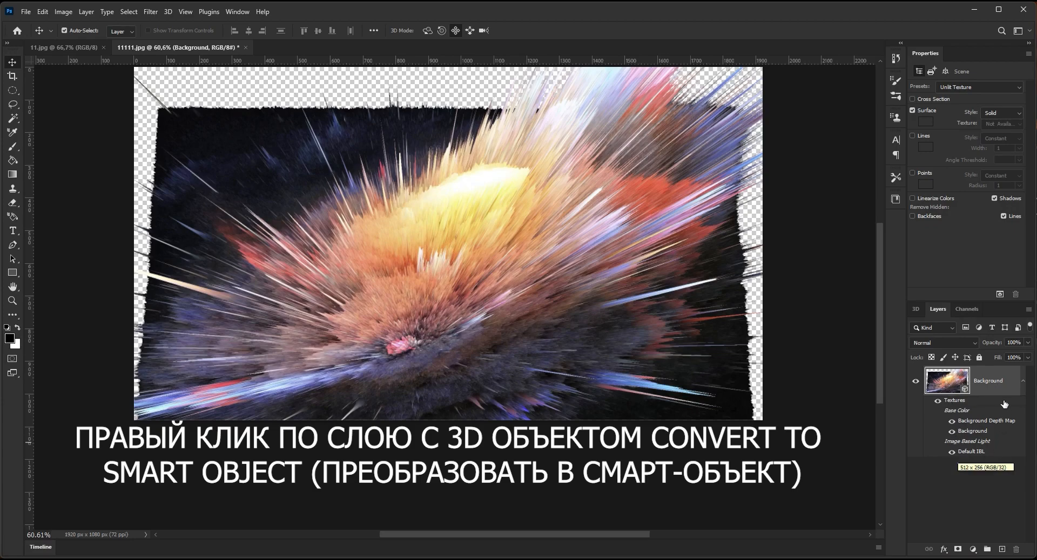
Convert the 3D Background layer to a smart object
right_click(1004, 385)
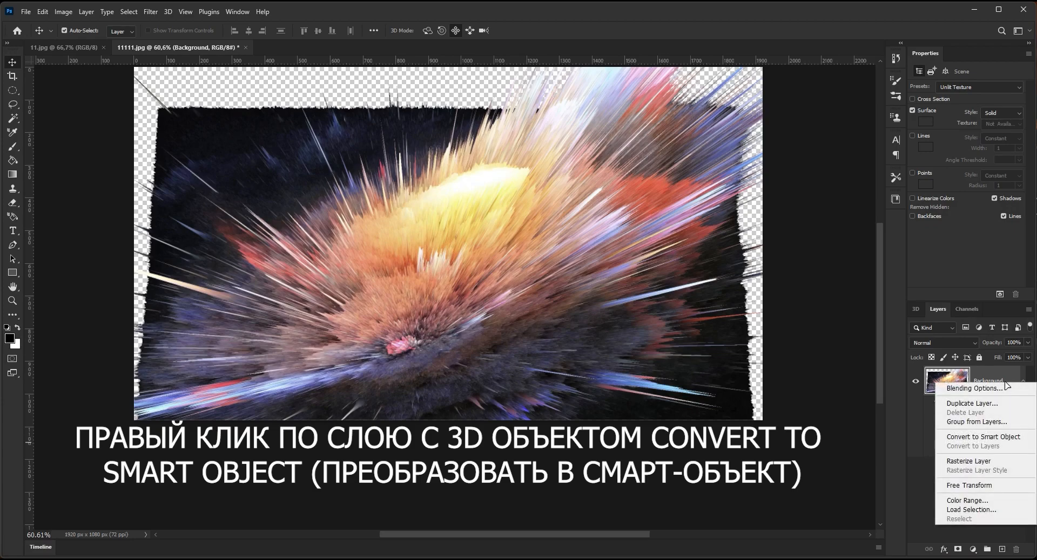
click(1025, 440)
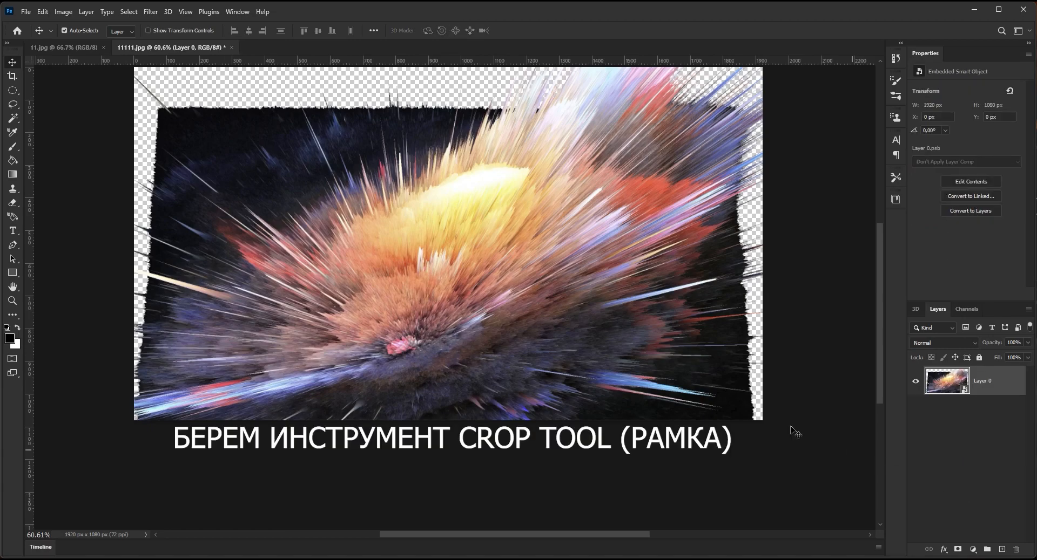
Crop the canvas to about 1873 x 1026 px, trimming the transparent areas along the upper and side edges of the 3D object
click(14, 78)
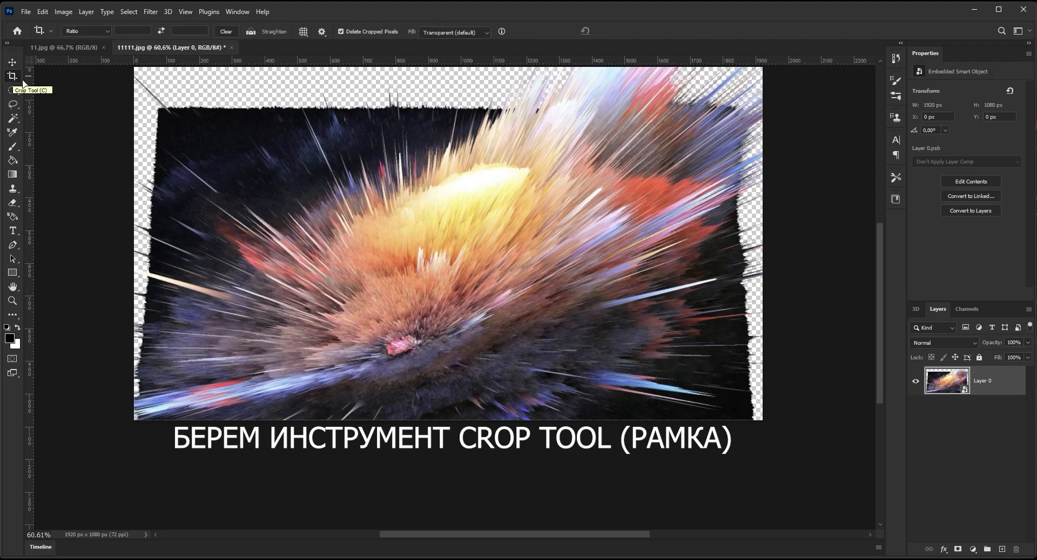
drag(136, 81, 763, 455)
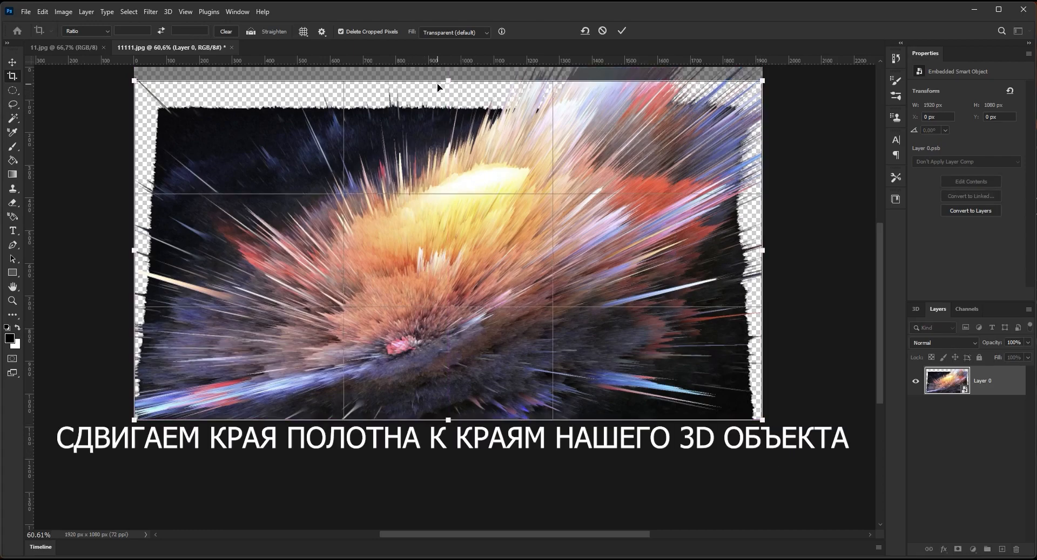
drag(448, 81, 449, 85)
drag(763, 252, 752, 252)
drag(135, 252, 136, 252)
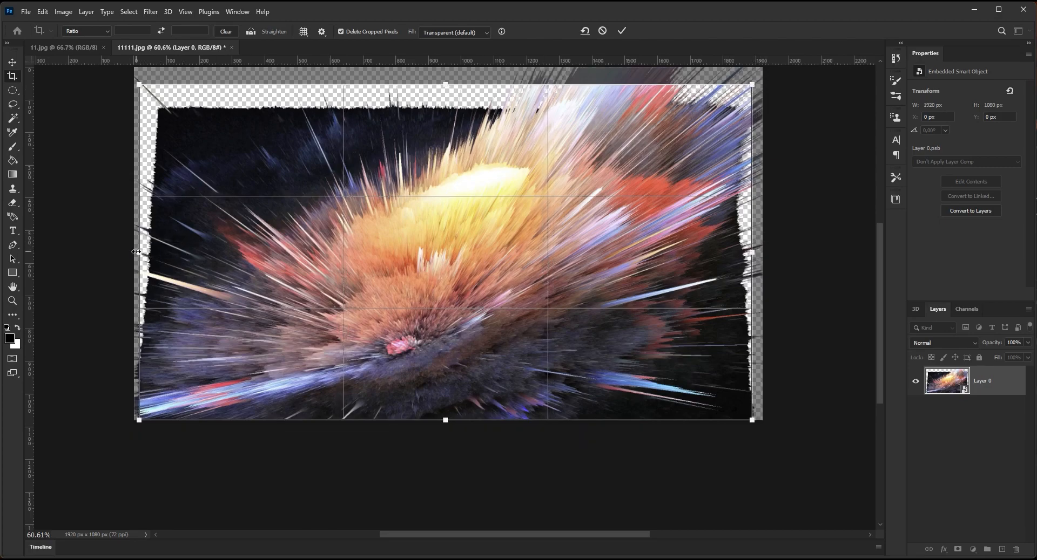
click(621, 32)
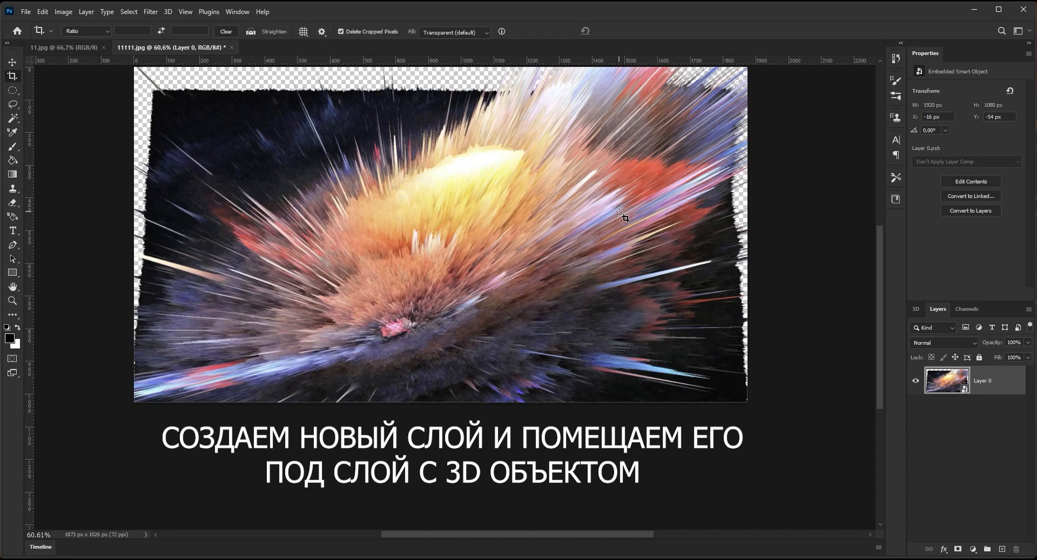
Add a new layer beneath the smart object Layer 0 and fill it with black using the Paint Bucket tool
click(1002, 548)
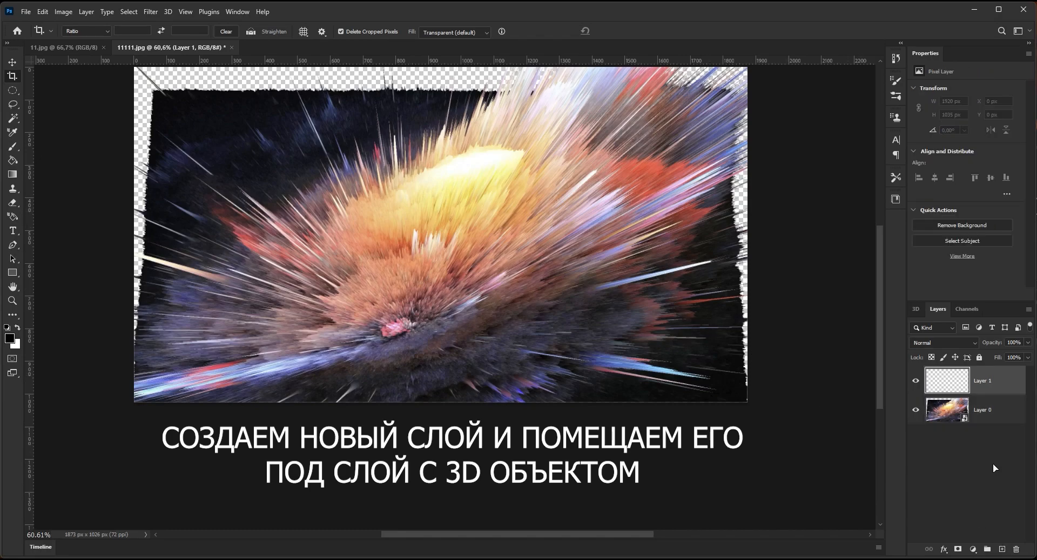
drag(1007, 388, 1004, 442)
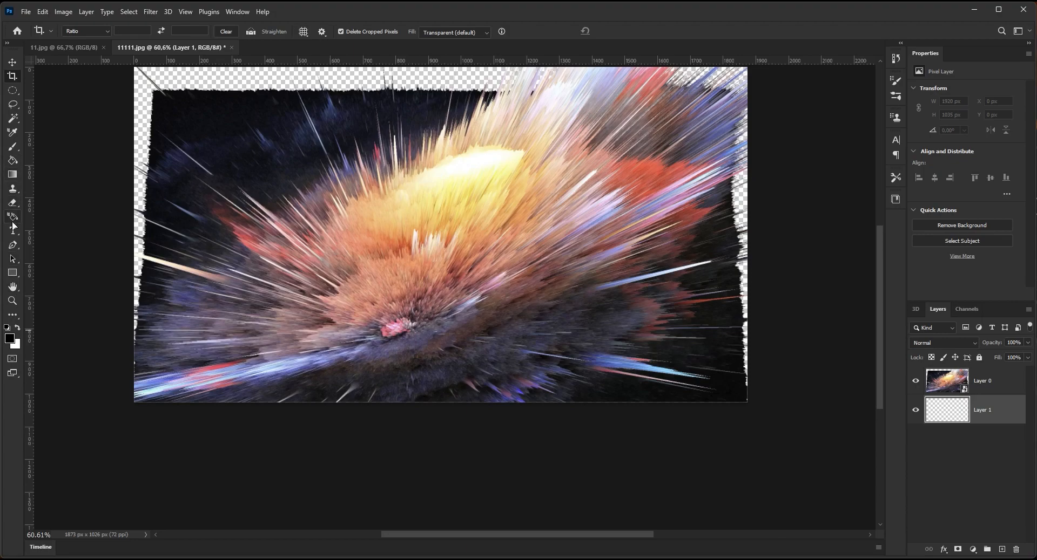
key(i)
click(16, 322)
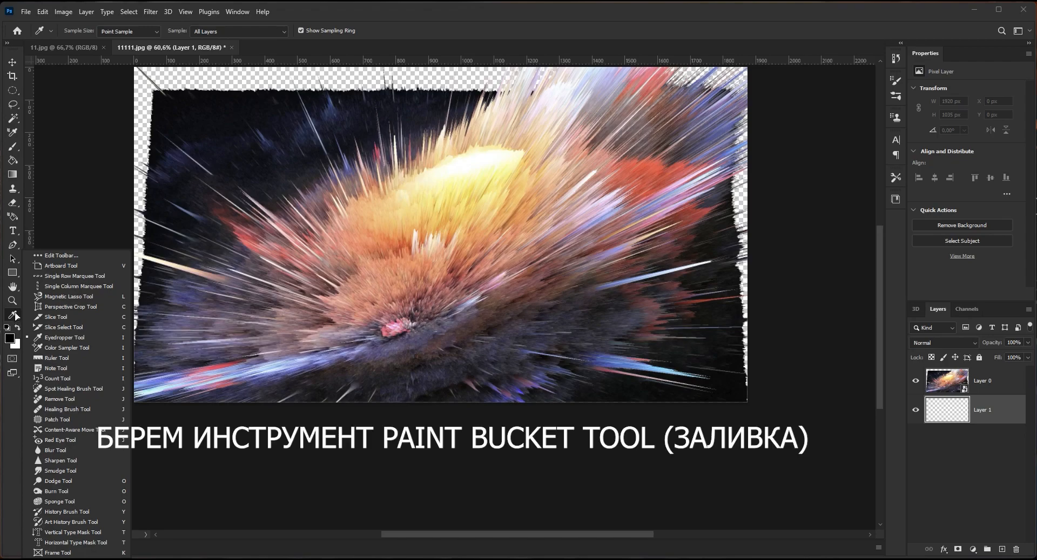
click(12, 161)
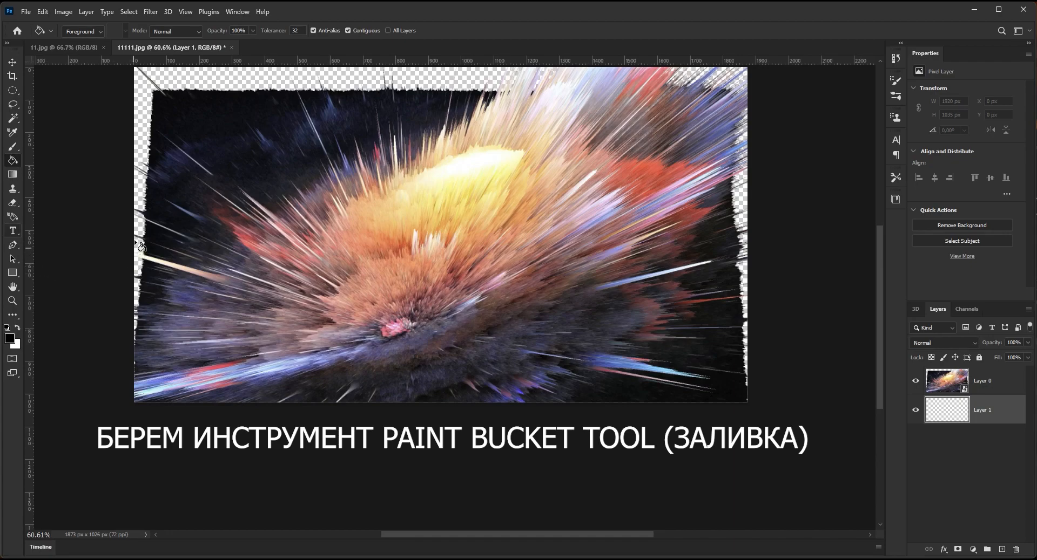
click(144, 161)
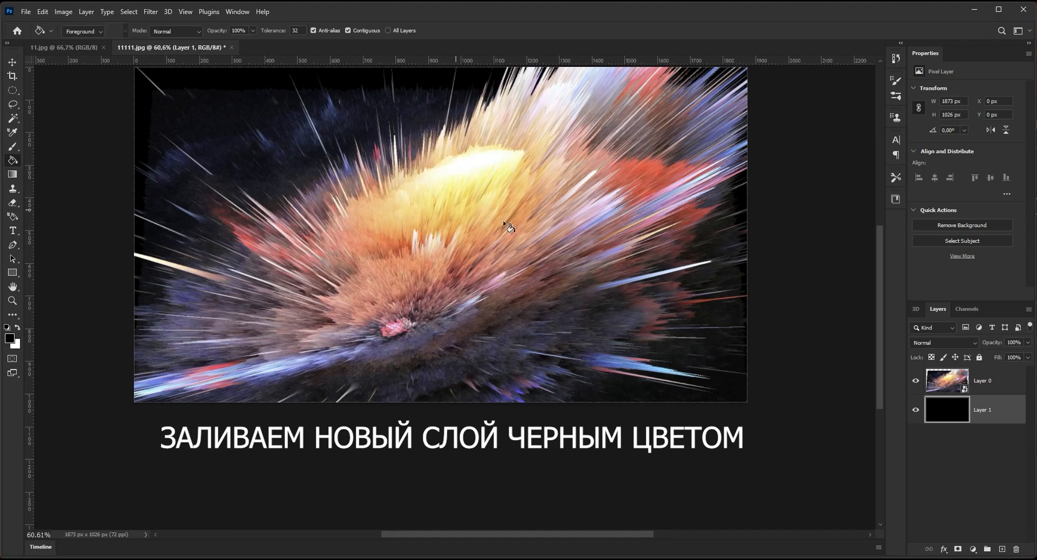
Add a Levels adjustment layer above Layer 0 with the shadow input at 35 and the highlight input at 237
click(1007, 390)
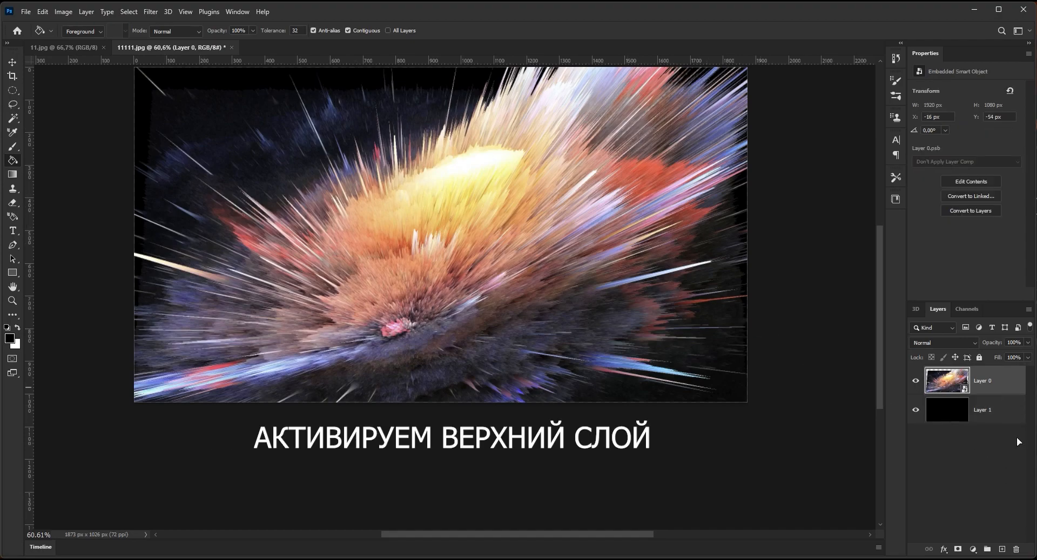
click(972, 550)
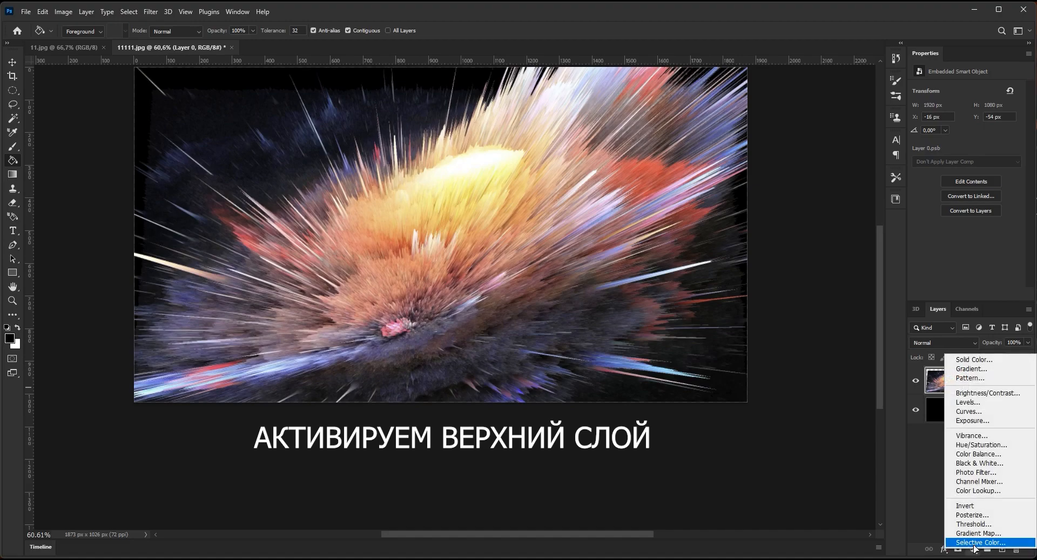
click(1010, 403)
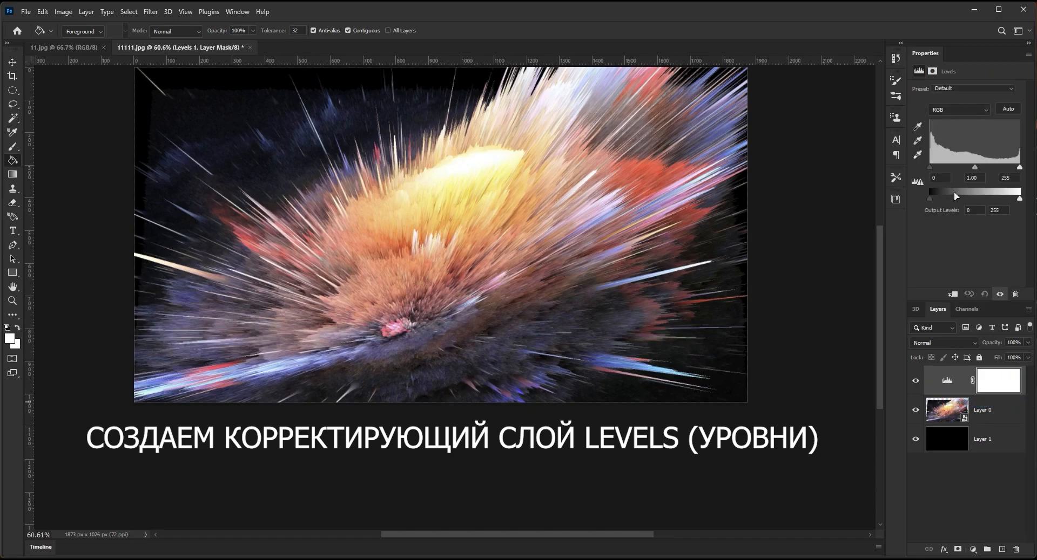
drag(1019, 168, 1013, 168)
drag(929, 168, 942, 168)
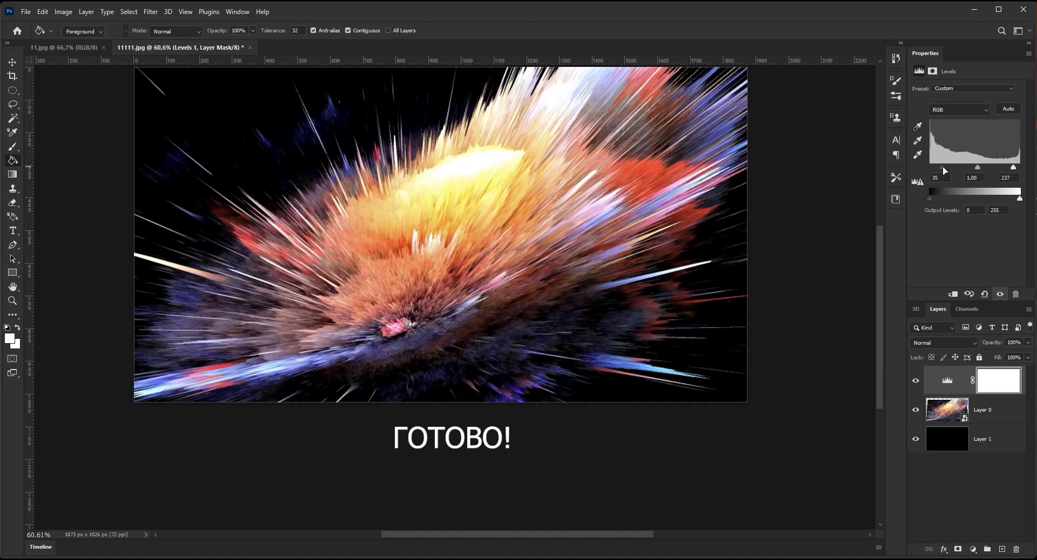